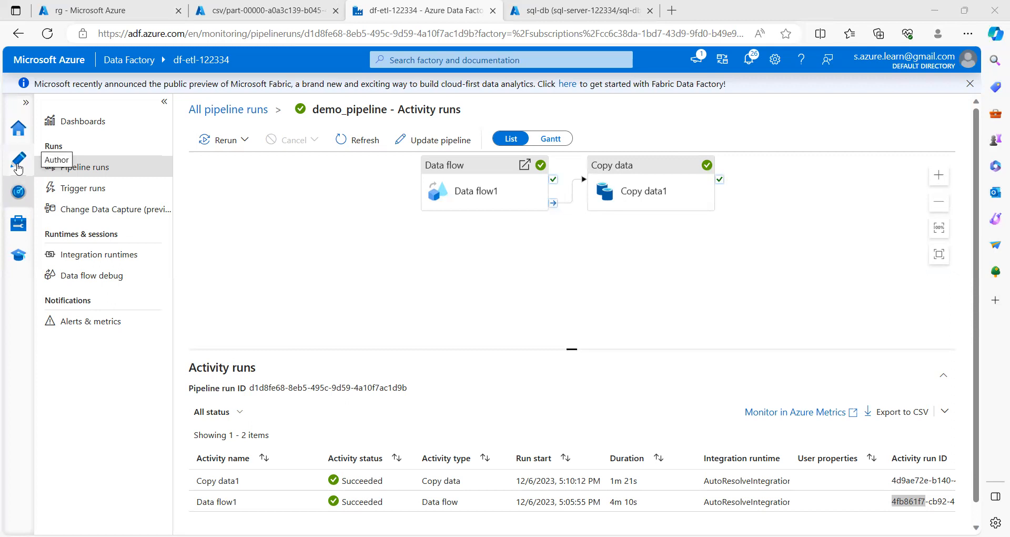
Step: Open dataflow1 for authoring and select its select1 transformation to show its settings
click(18, 167)
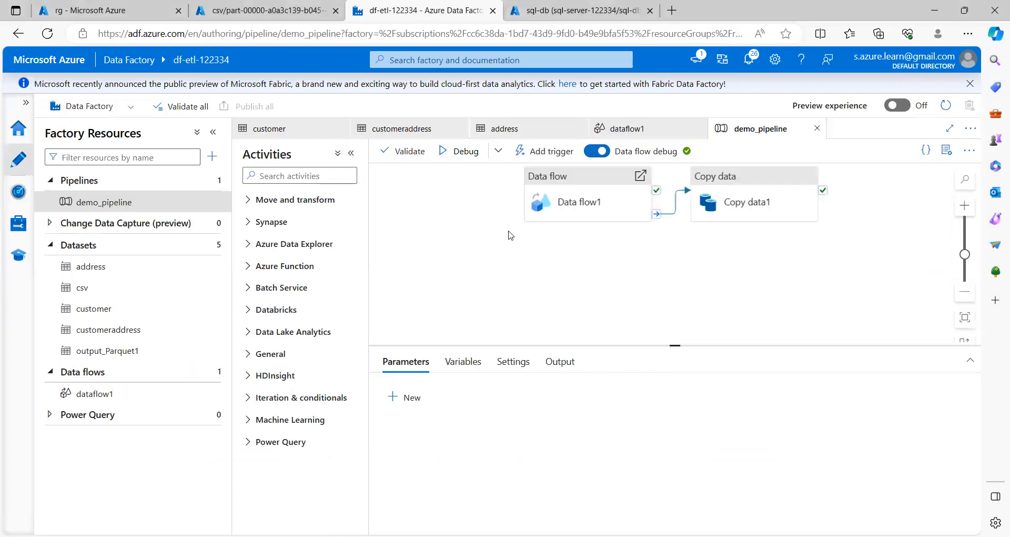
click(111, 396)
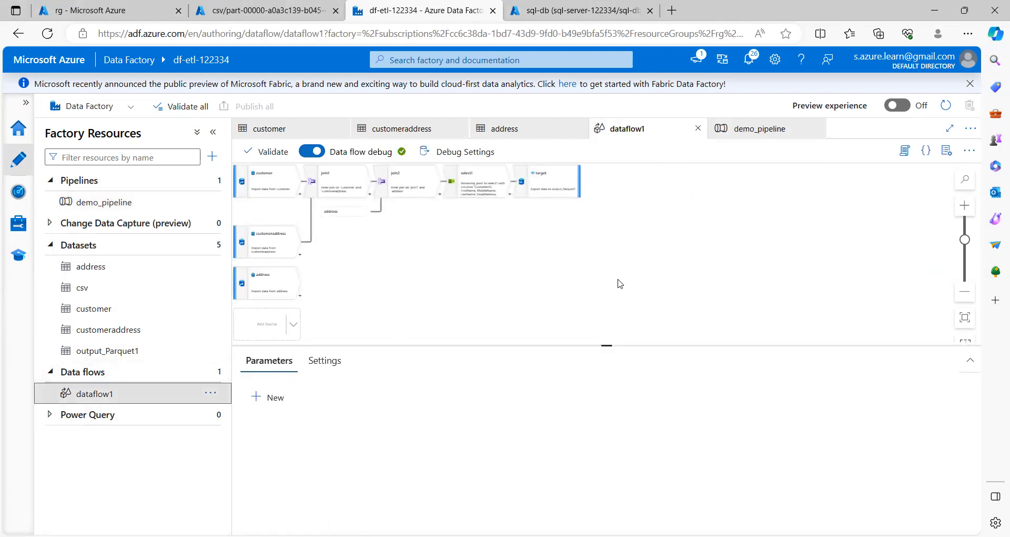
click(964, 206)
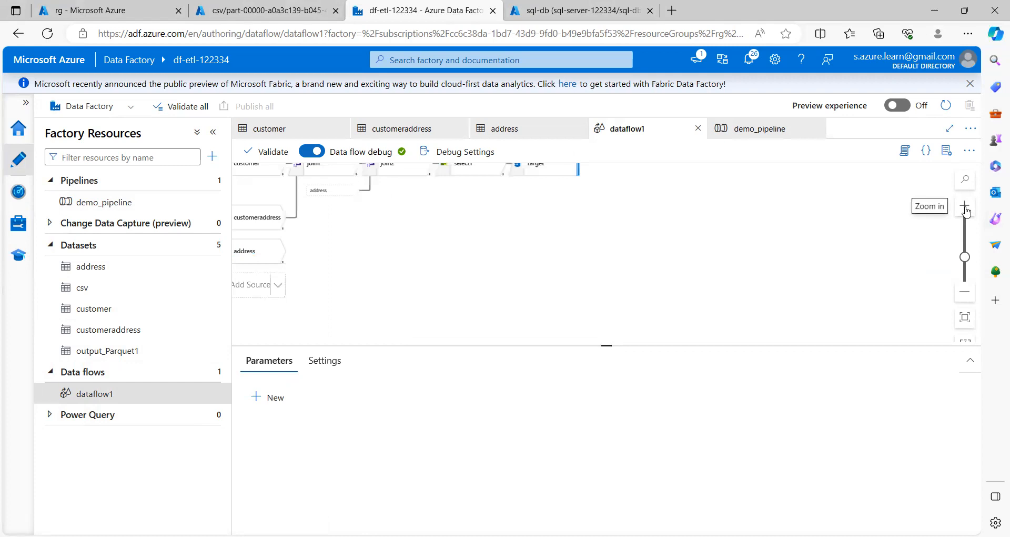
drag(557, 240, 596, 314)
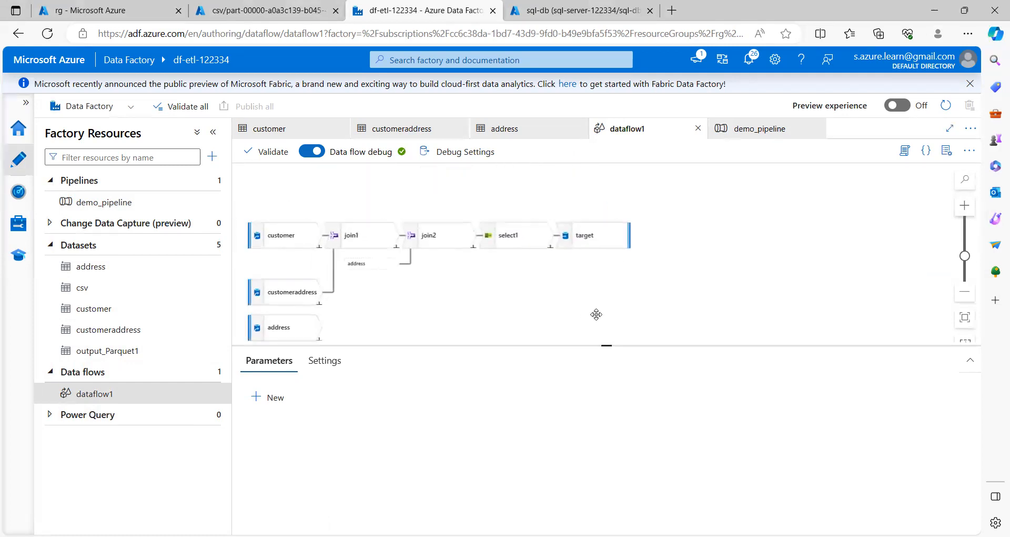
click(963, 209)
click(962, 209)
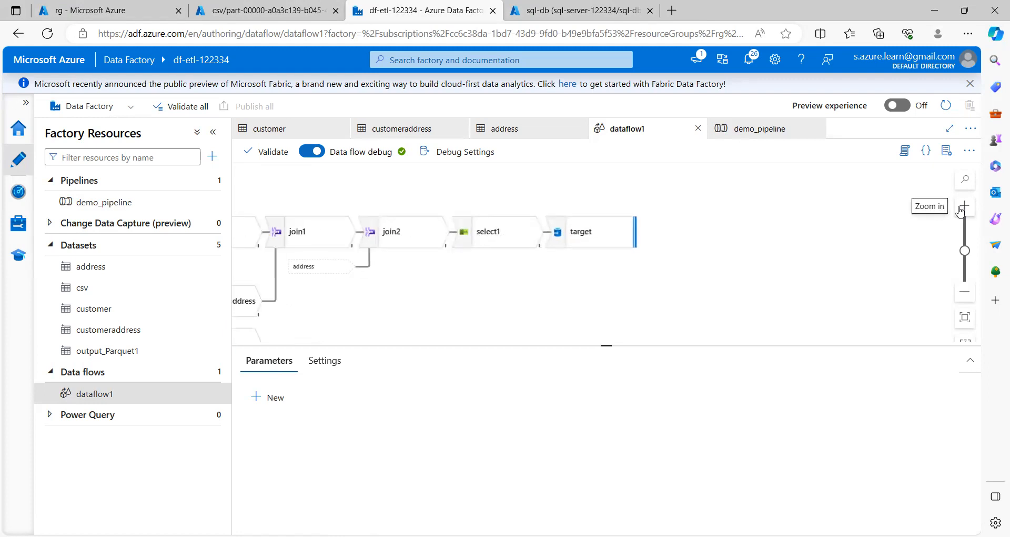
click(962, 208)
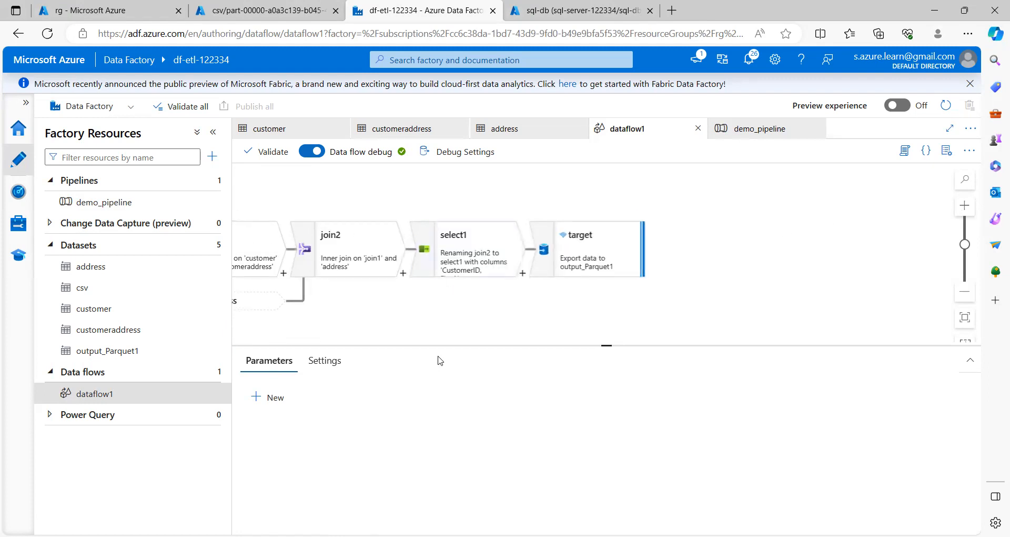
click(465, 258)
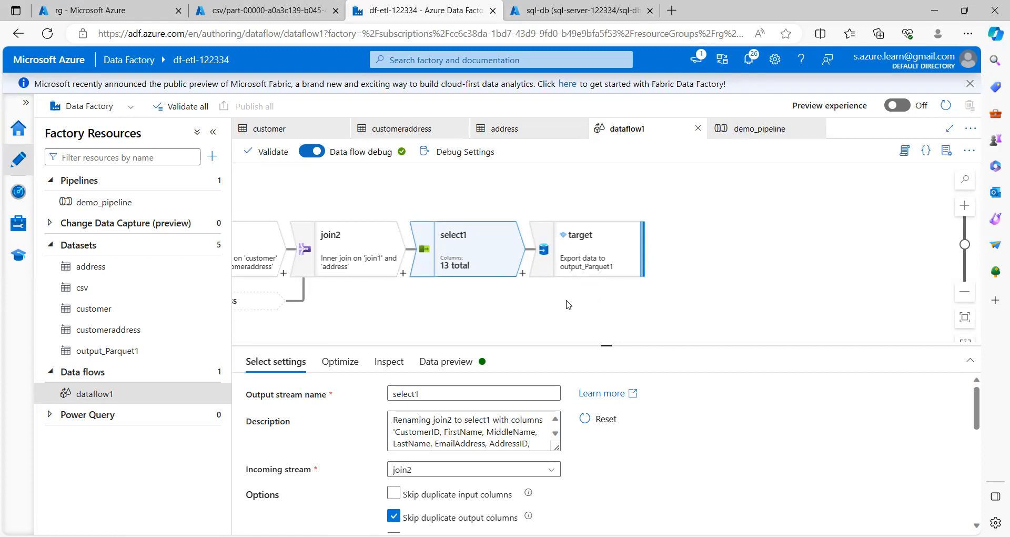
Step: Add a new branch from the select1 transformation
click(523, 274)
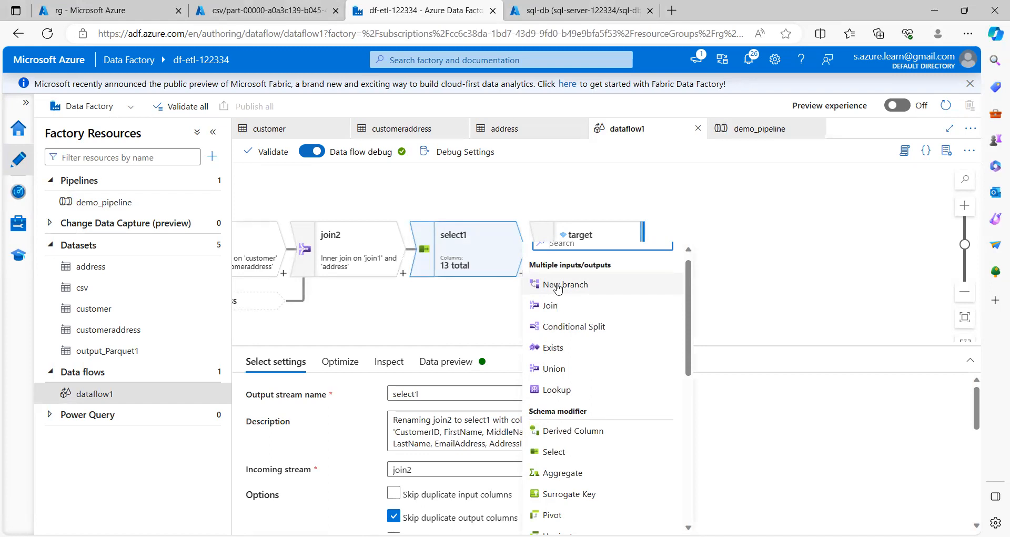
click(558, 285)
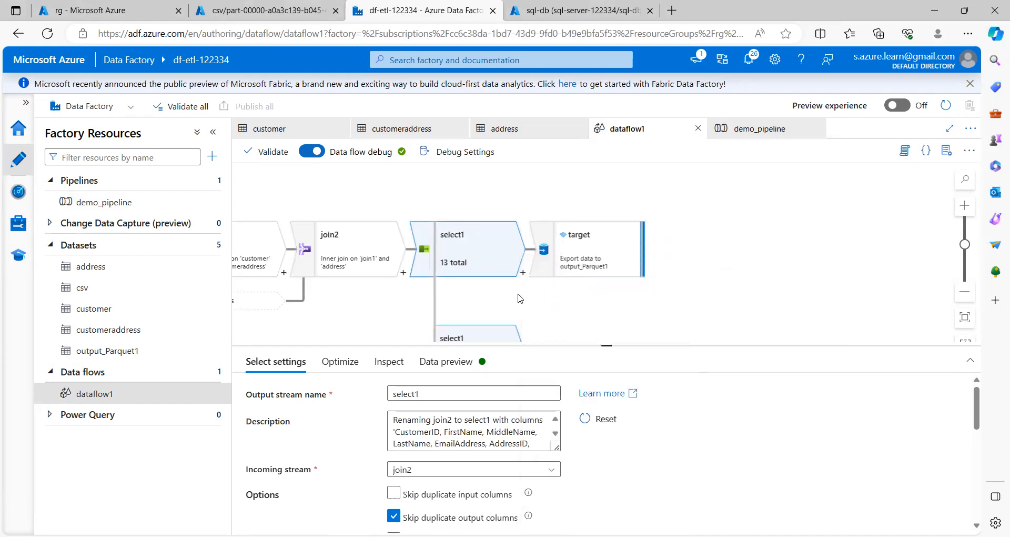
scroll(453, 295, up, 2)
scroll(513, 304, down, 2)
scroll(513, 304, down, 2)
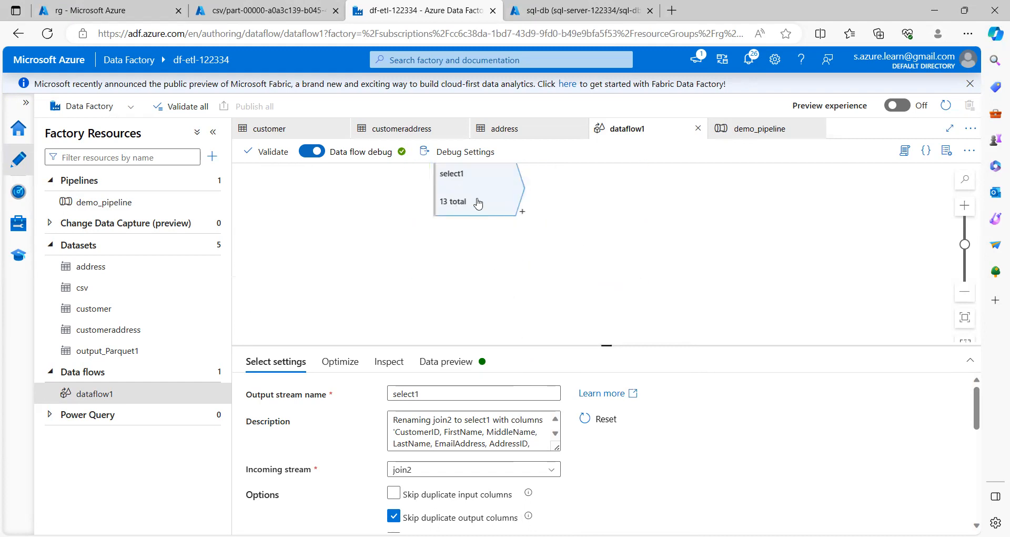
scroll(478, 203, up, 2)
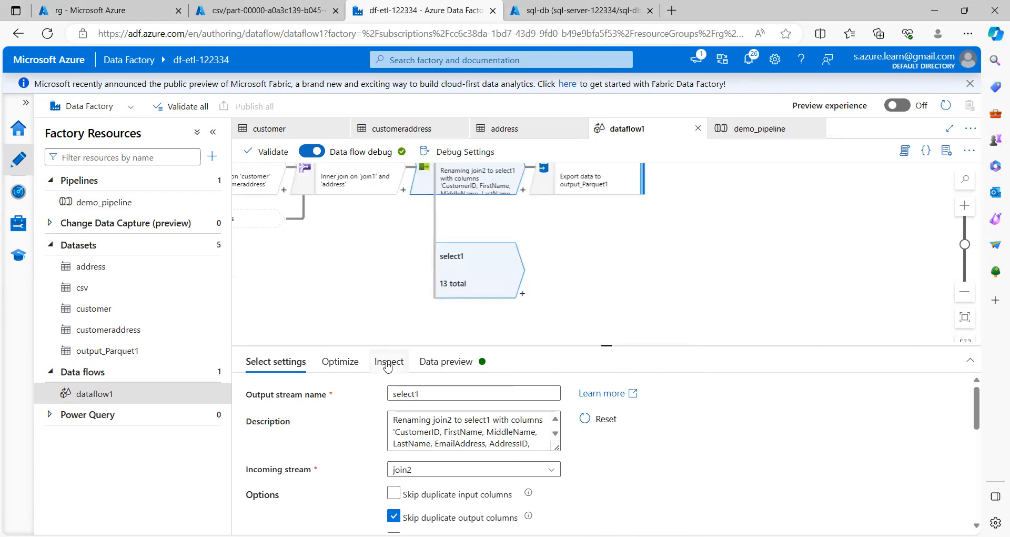
Step: Add a Derived Column transformation to the new select1 branch and check the target sink's settings
click(520, 295)
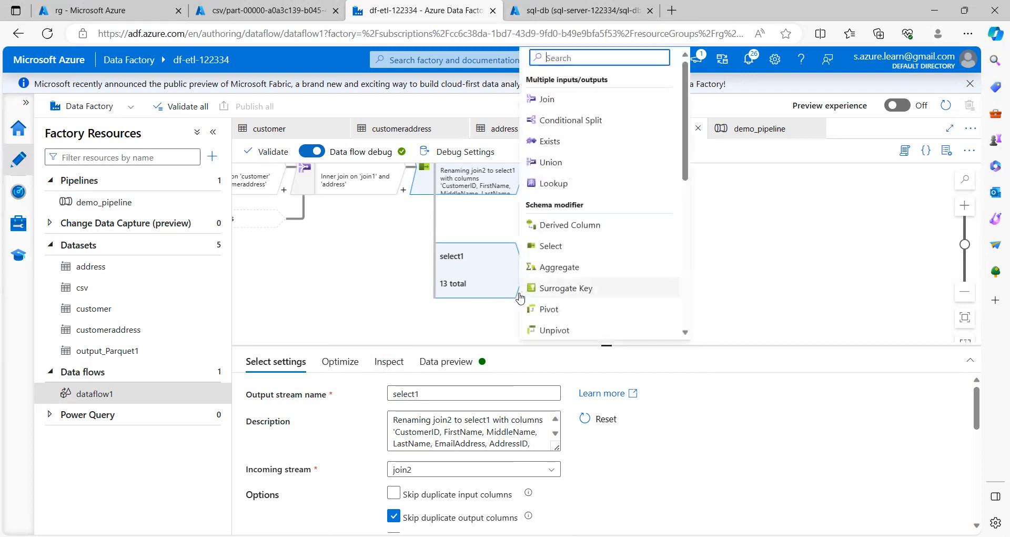
click(576, 226)
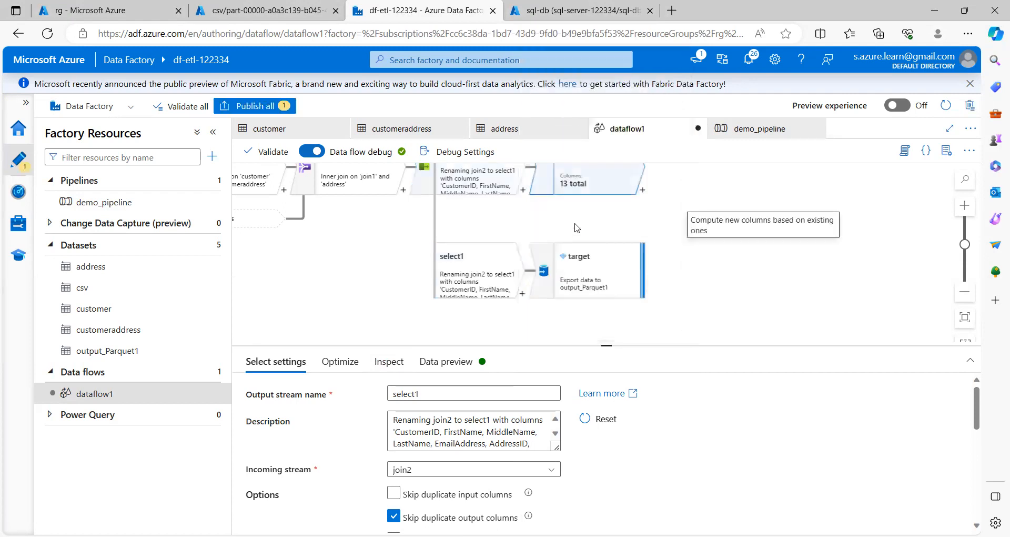
click(579, 274)
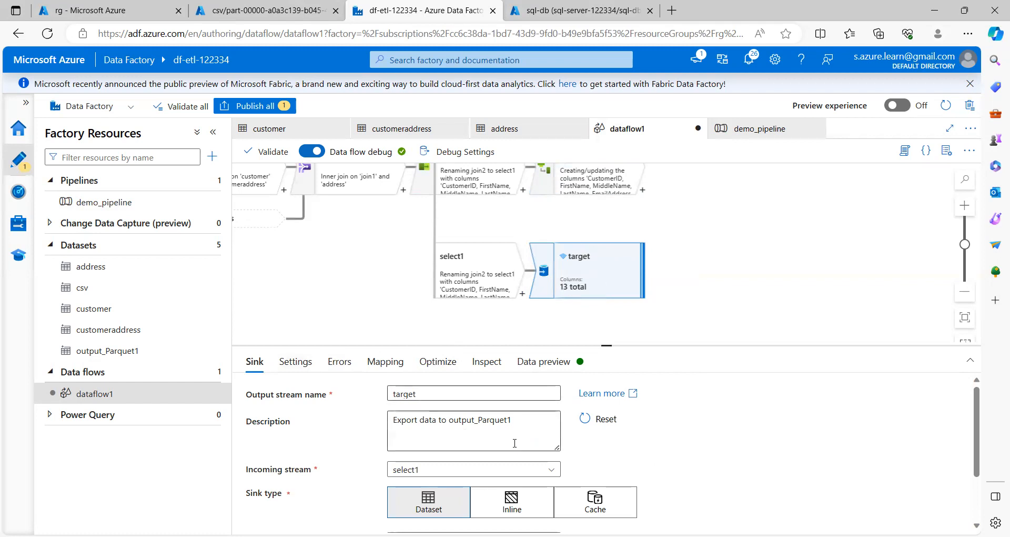
scroll(514, 443, down, 2)
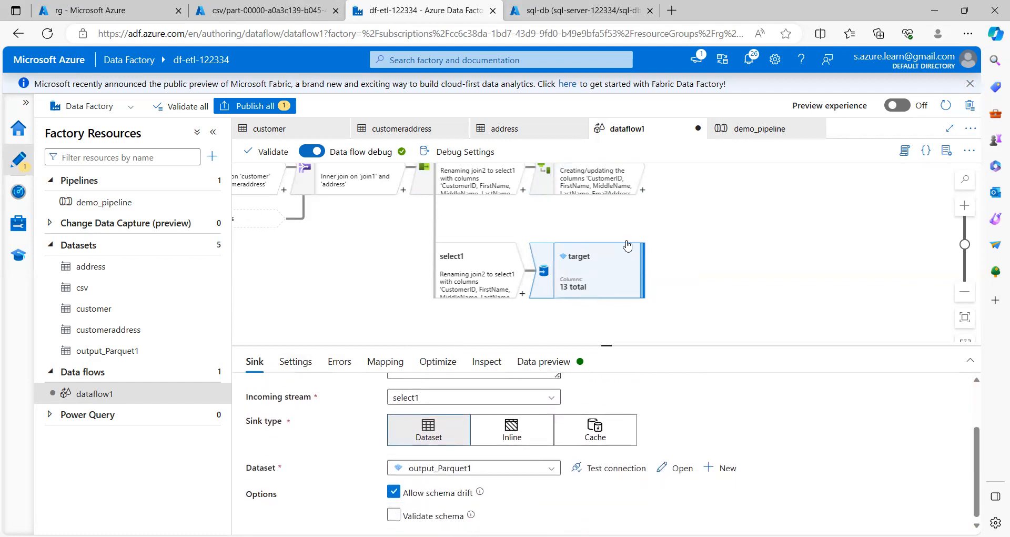
scroll(594, 276, up, 2)
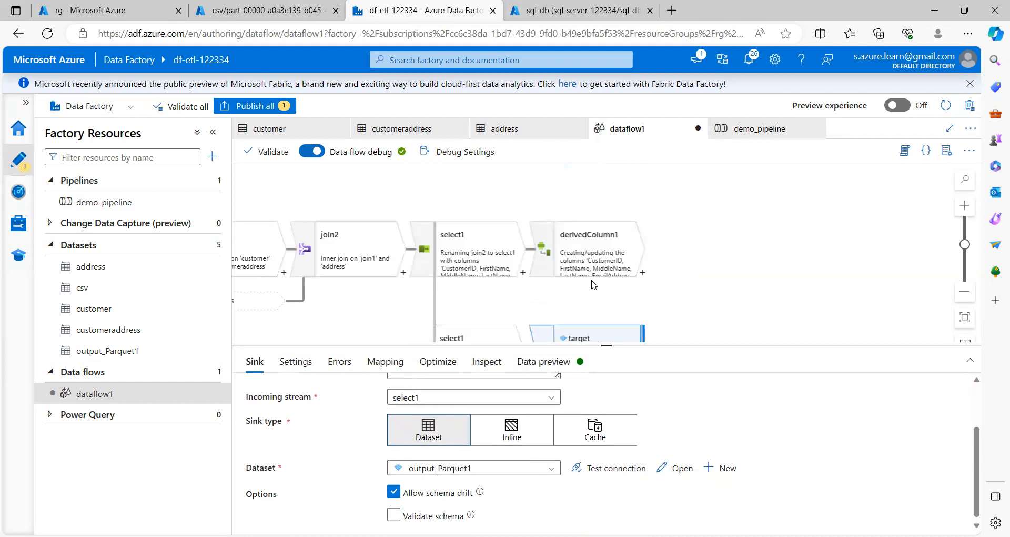
Step: Enter Full_name as the column name in the settings of the derivedColumn1 transformation
click(596, 251)
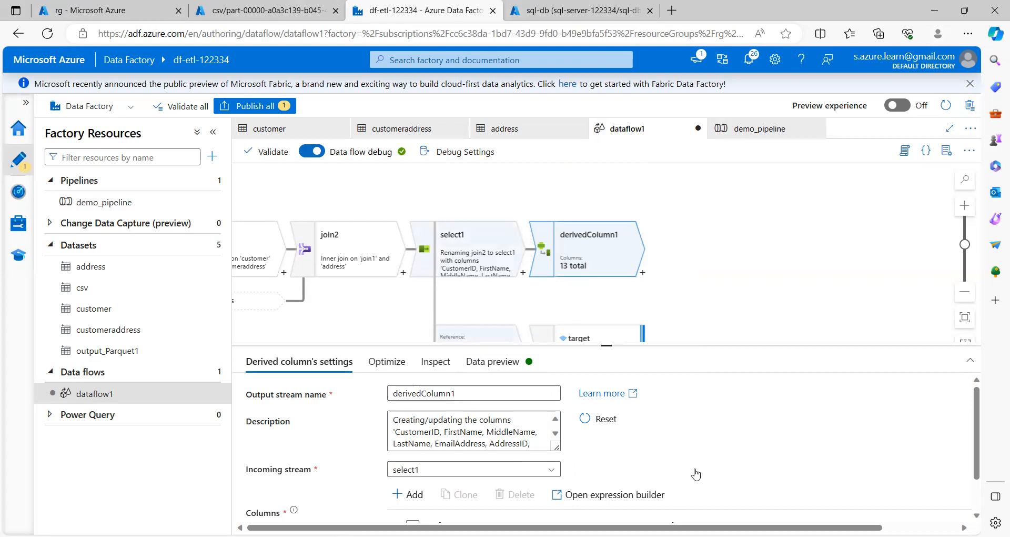
scroll(718, 466, down, 1)
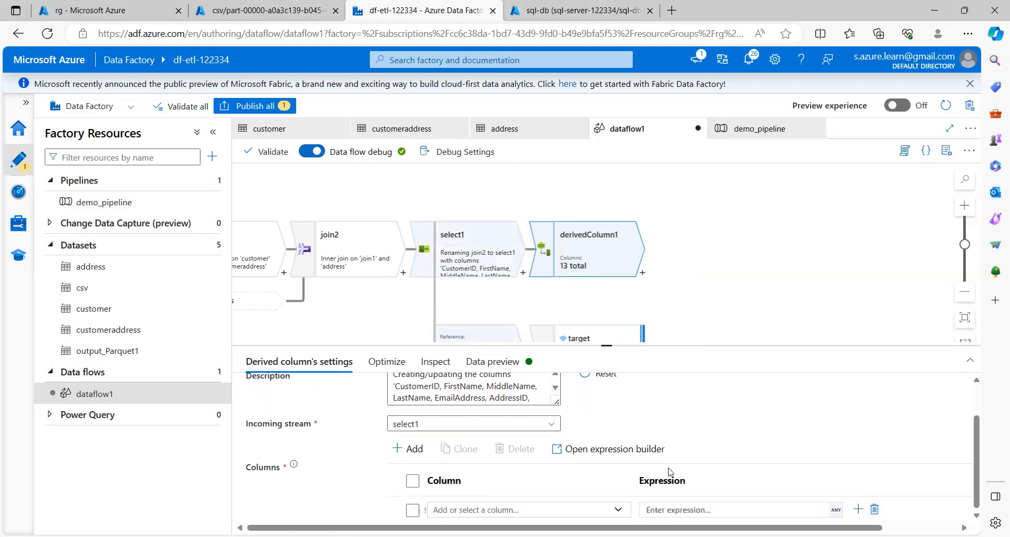
click(451, 509)
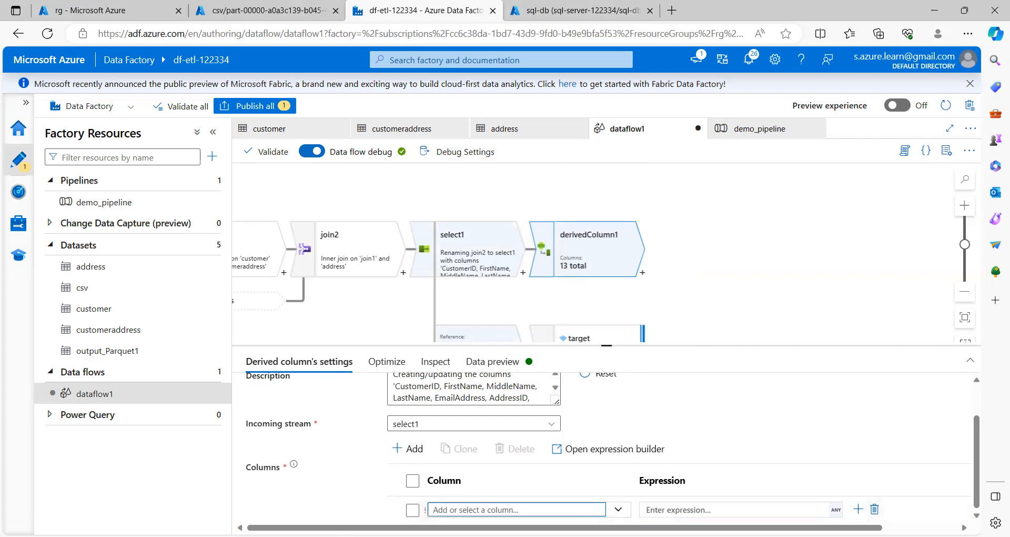
text(Full_name)
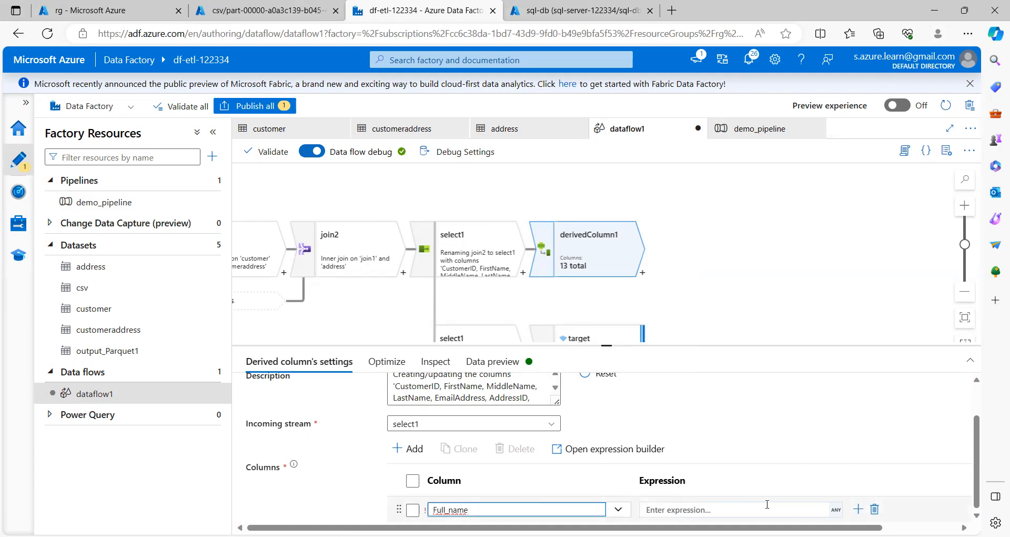
Step: Open the expression builder for the Full_name column and insert the concat function
click(733, 510)
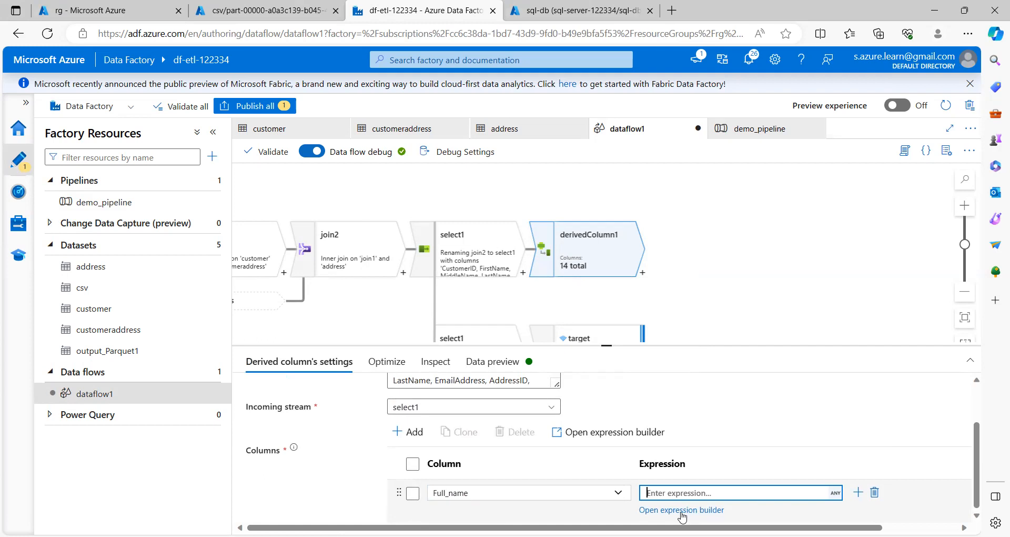
click(681, 511)
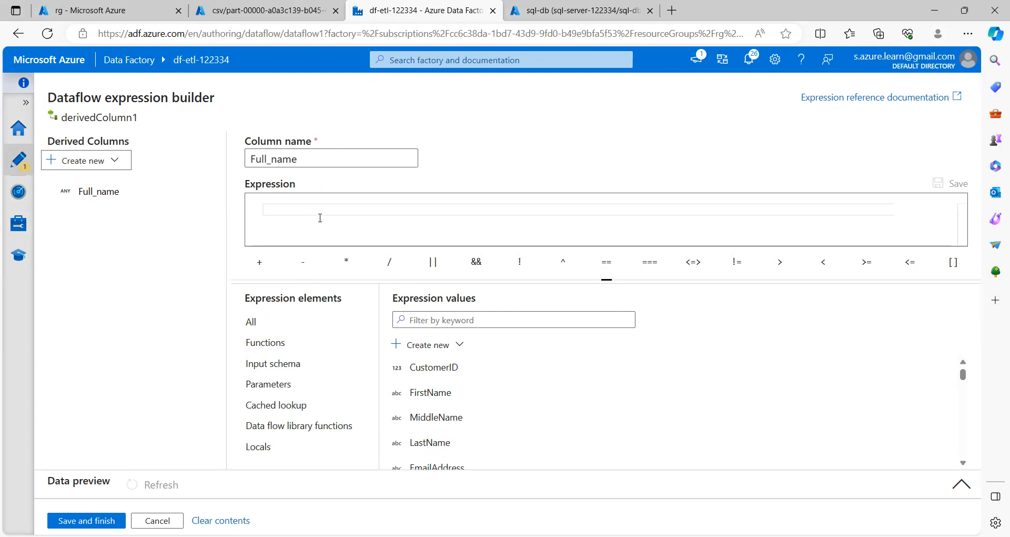
click(301, 215)
text(con)
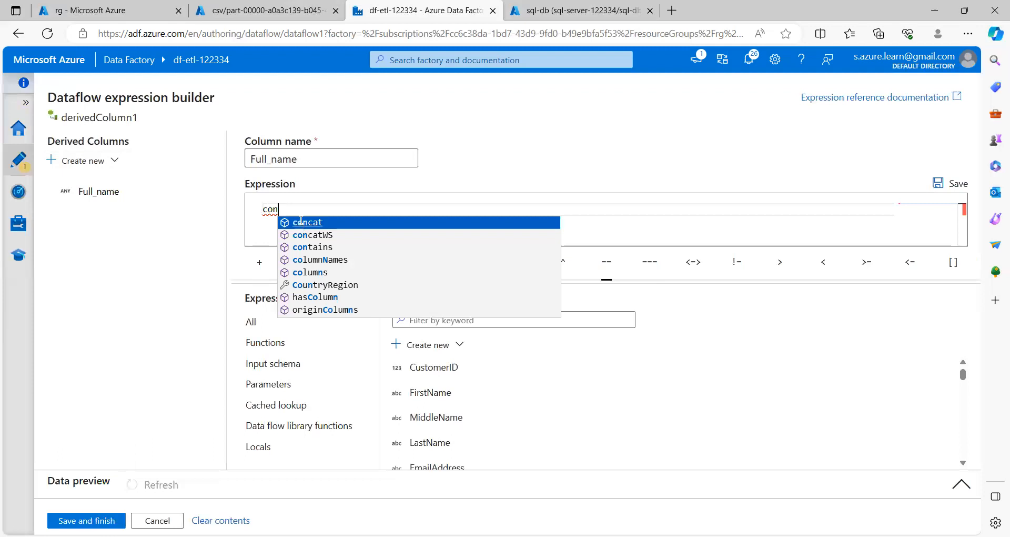
click(301, 224)
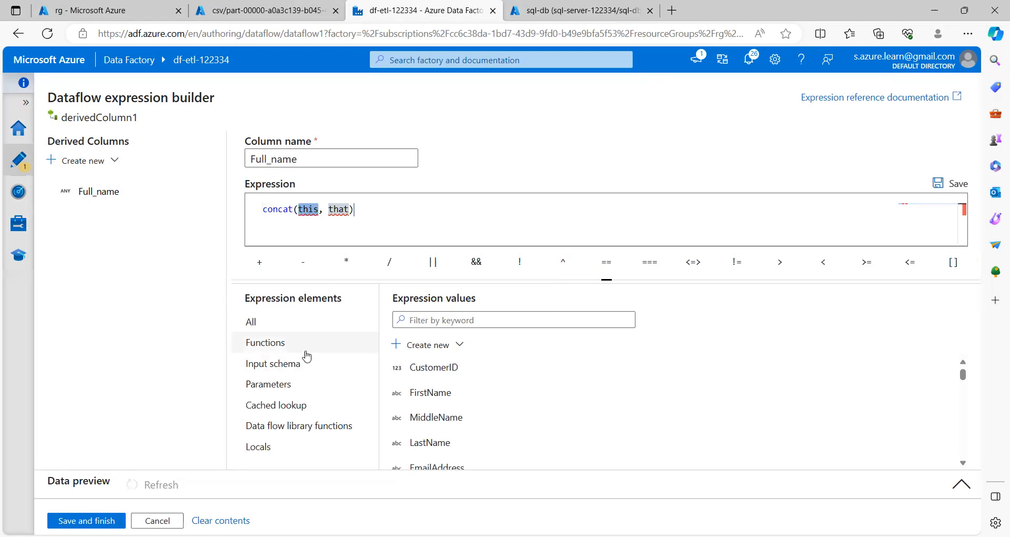
Step: Fill the concat function's arguments with the input schema columns FirstName, MiddleName and LastName
click(276, 368)
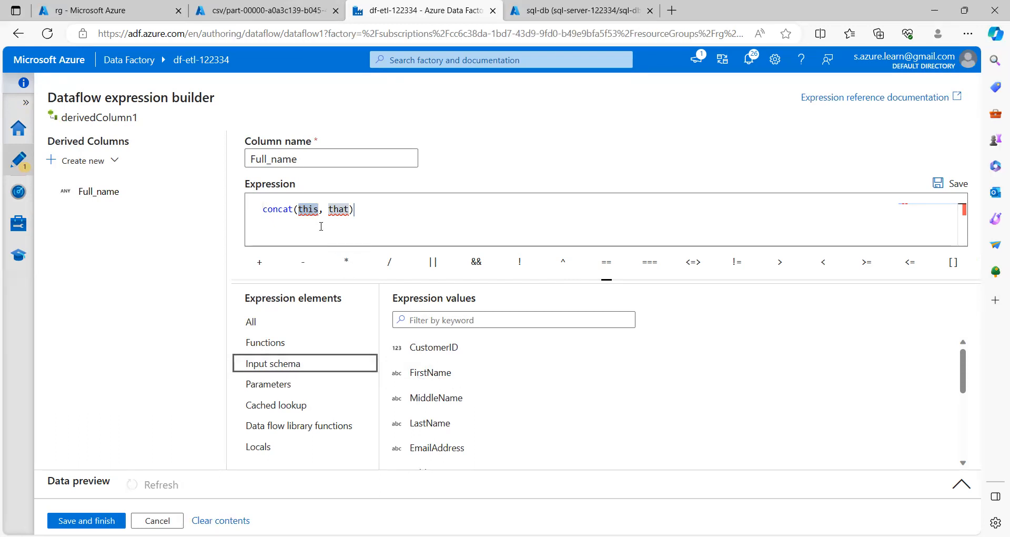
double_click(312, 211)
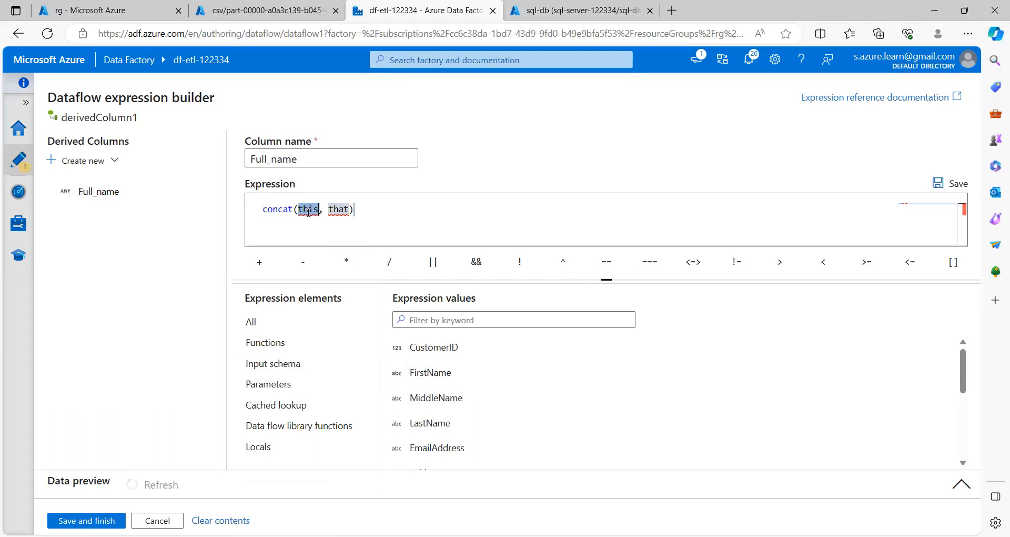
click(421, 377)
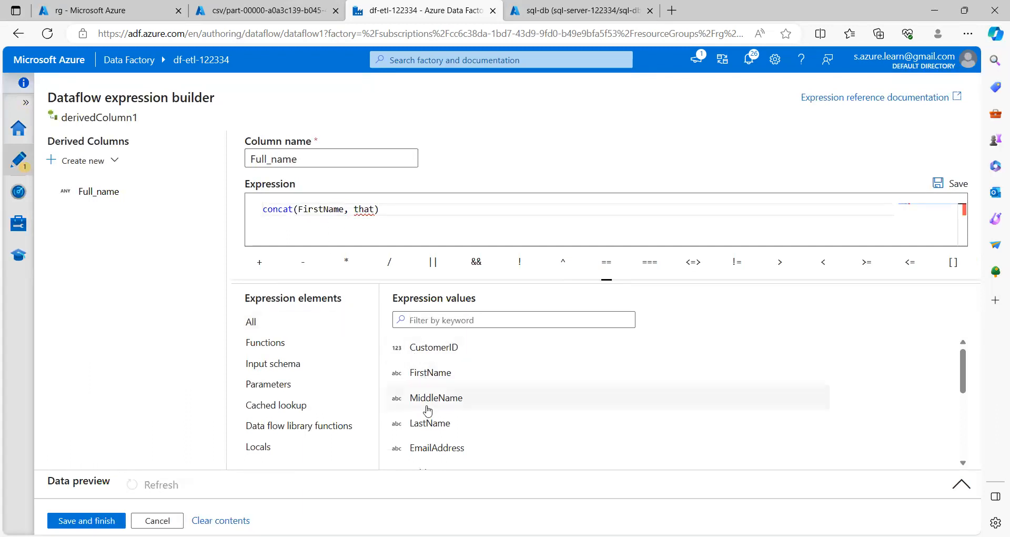
double_click(361, 209)
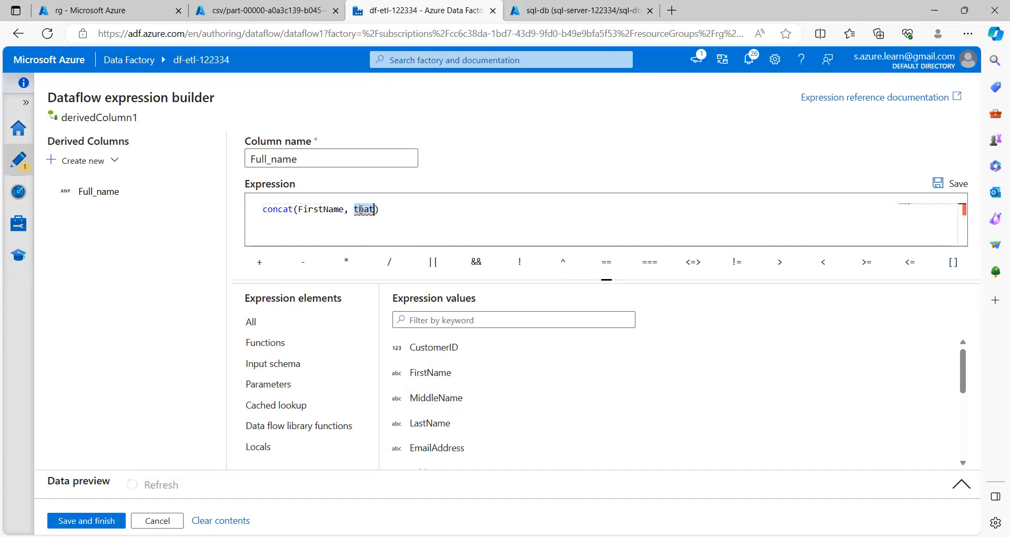
click(430, 398)
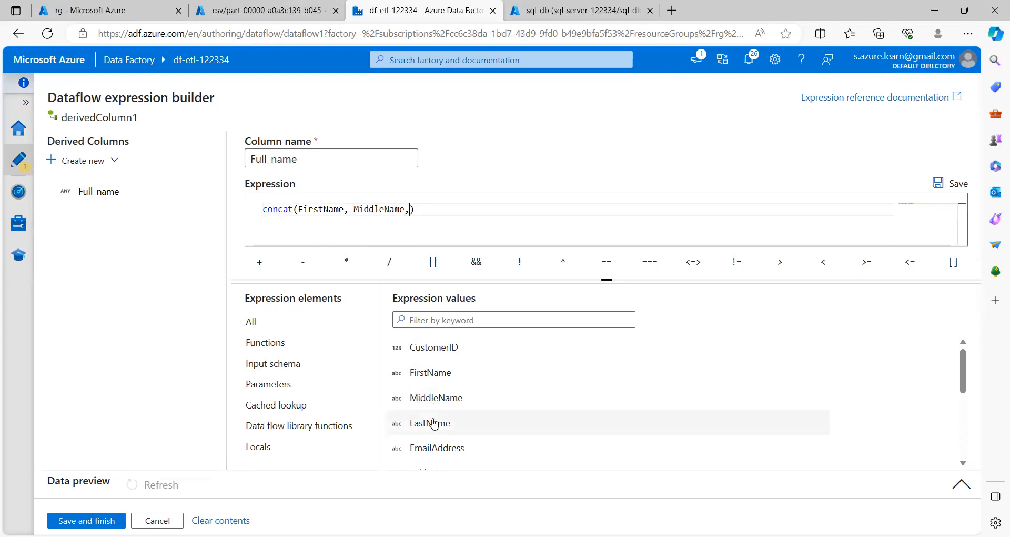
click(427, 427)
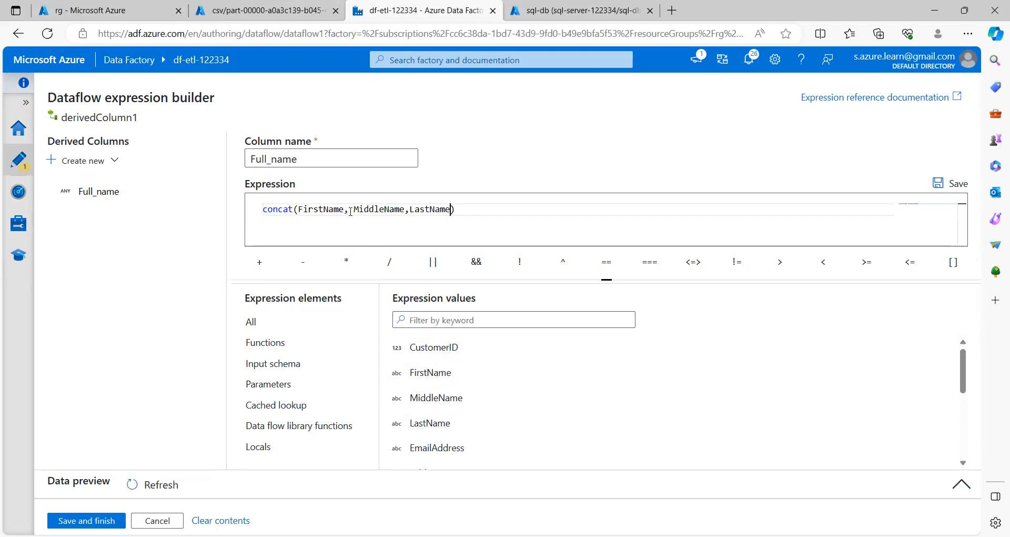
Step: Insert a quoted space ' ' as a separate argument between FirstName and MiddleName in the concat expression
double_click(317, 209)
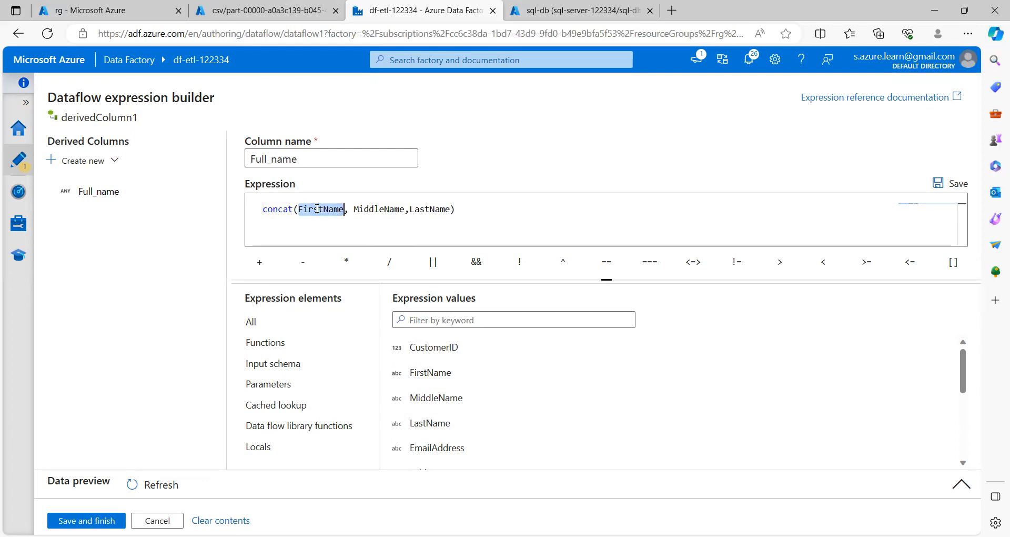
drag(344, 208, 389, 208)
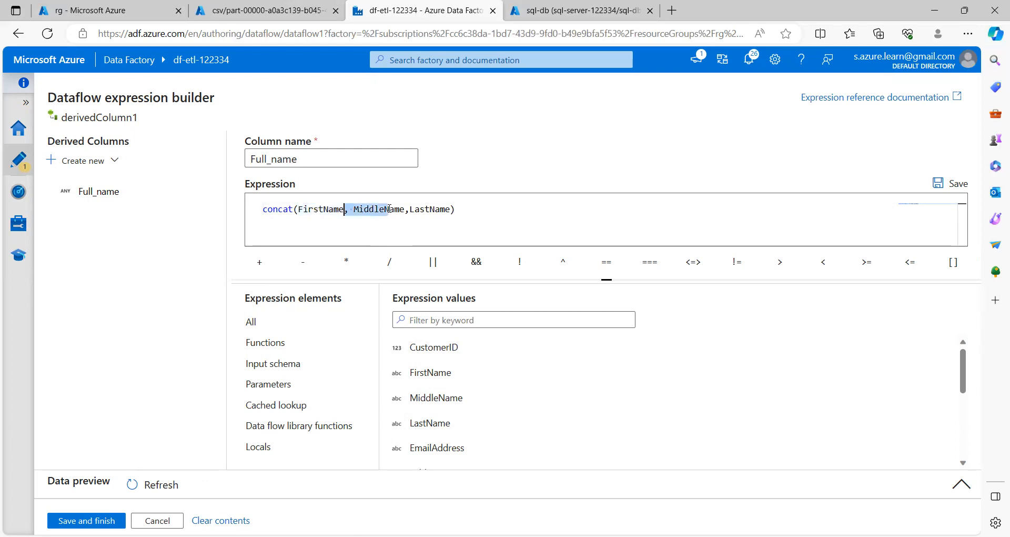
click(348, 211)
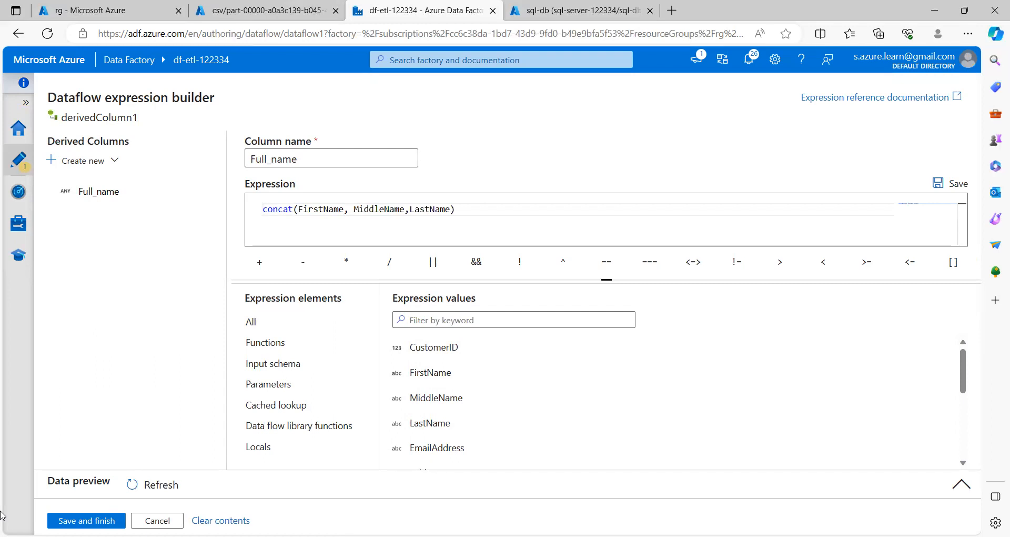
text(')
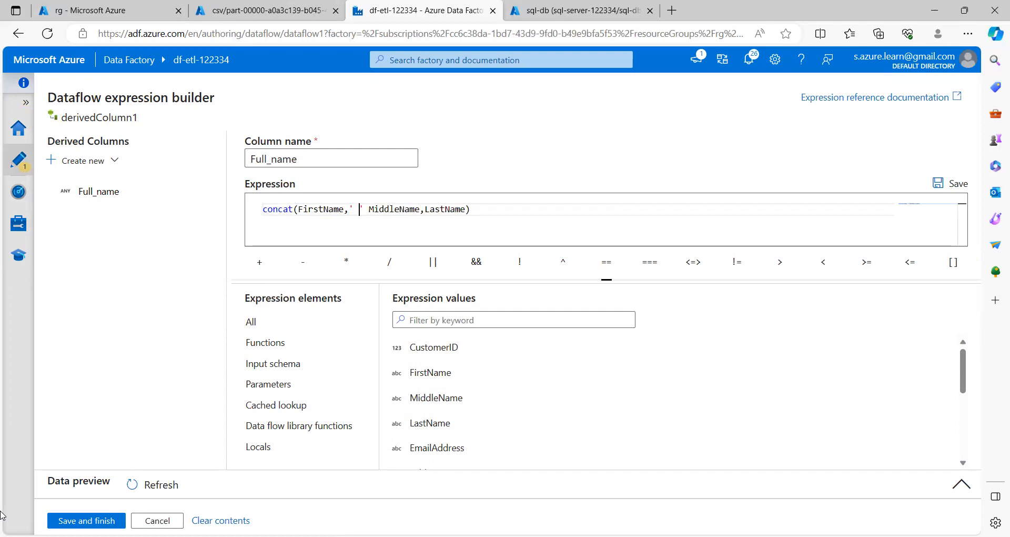
key(Right)
text(,)
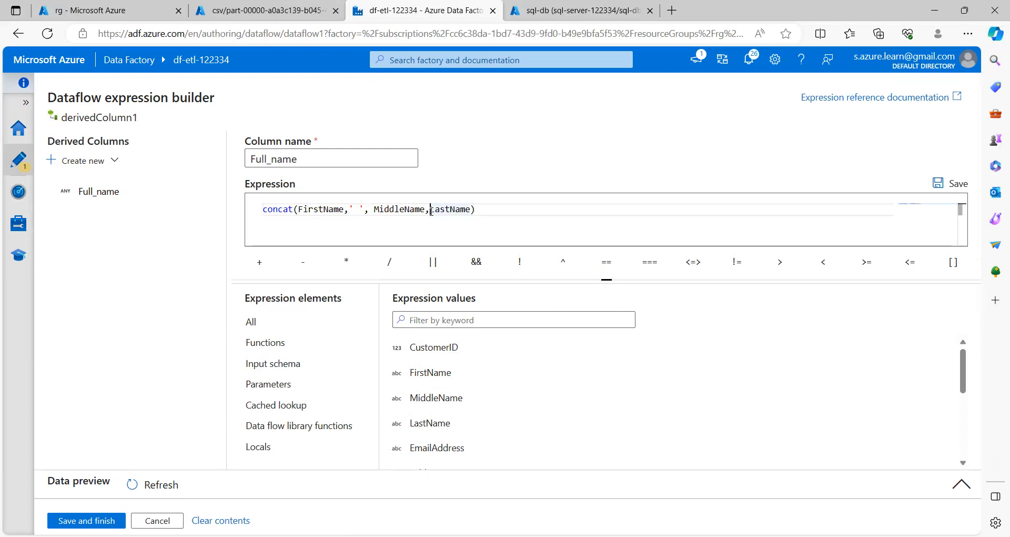
Step: Insert a quoted space ' ' between MiddleName and LastName in the concat expression, and save it after refreshing the data preview
text(' ',)
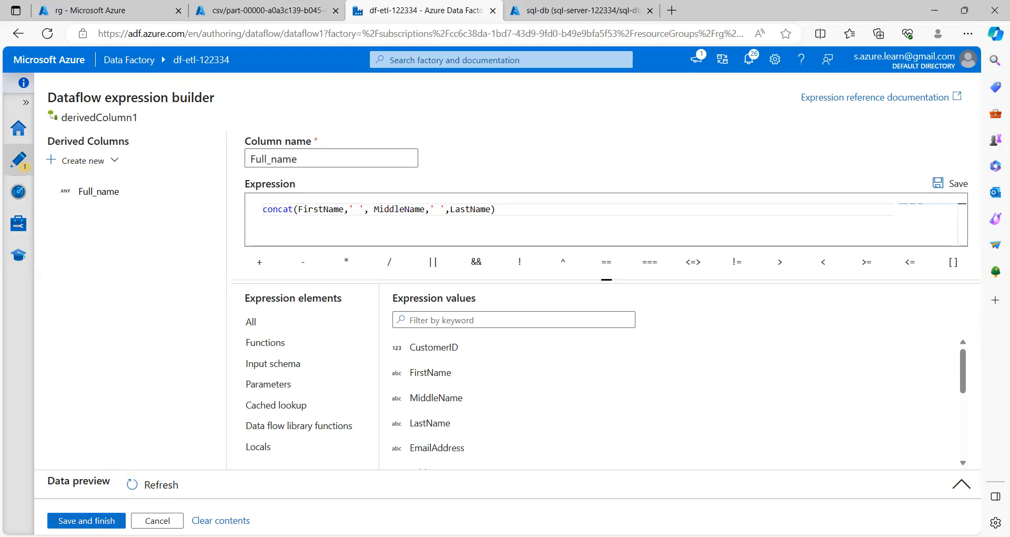
click(140, 487)
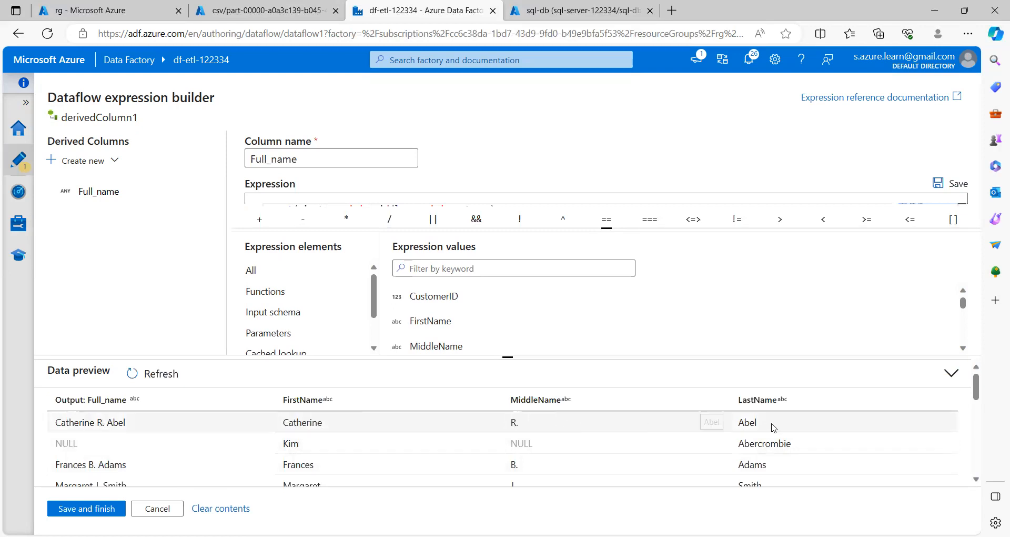
drag(774, 427, 307, 422)
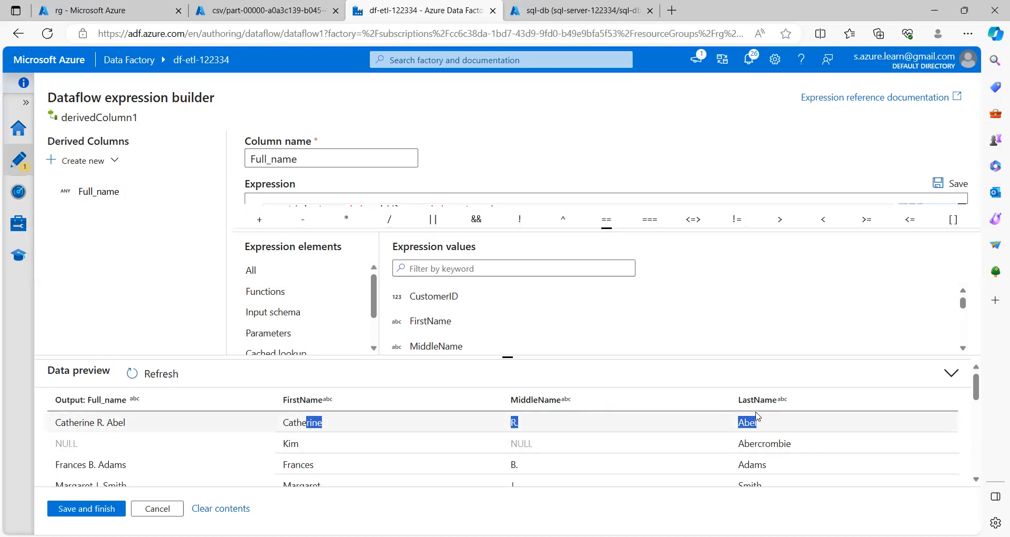
drag(127, 427, 57, 427)
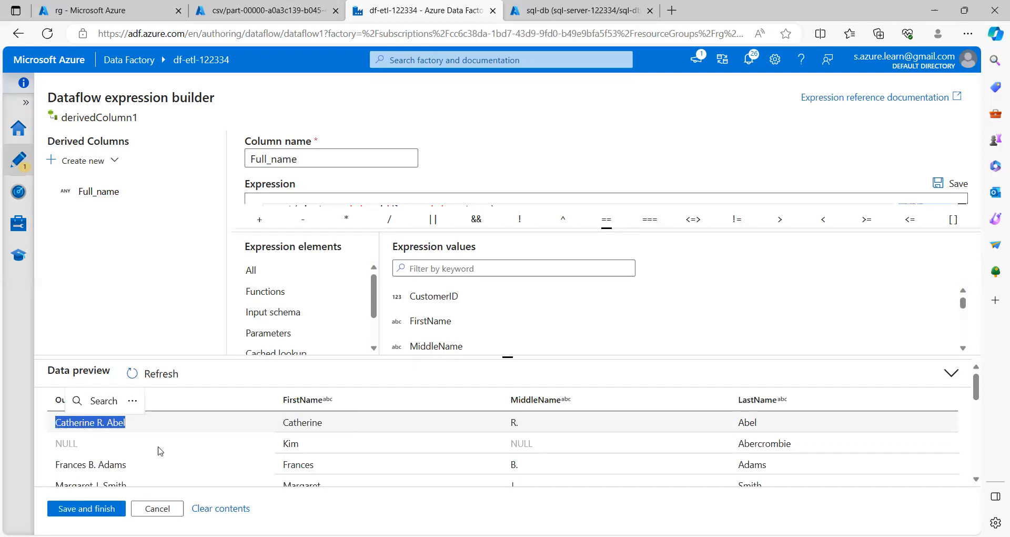
click(74, 510)
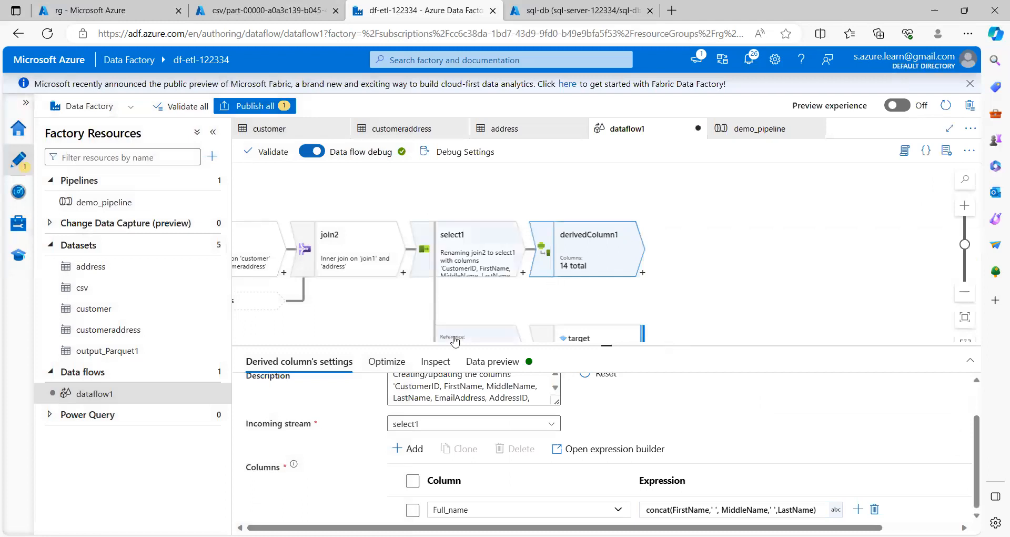
Step: Examine the output schema of derivedColumn1 and review its Full_name column settings
click(432, 368)
drag(586, 343, 571, 202)
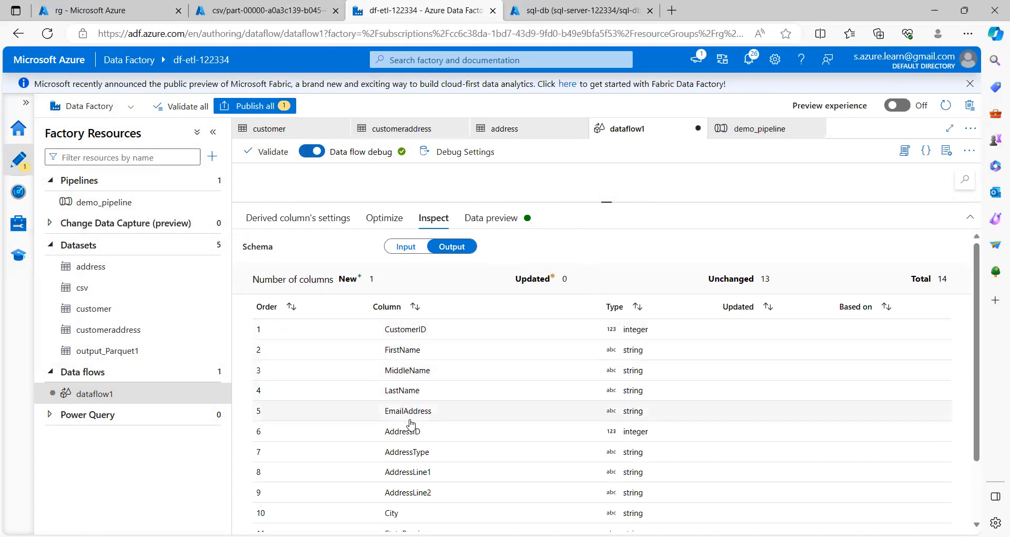
scroll(408, 437, down, 1)
scroll(408, 441, down, 1)
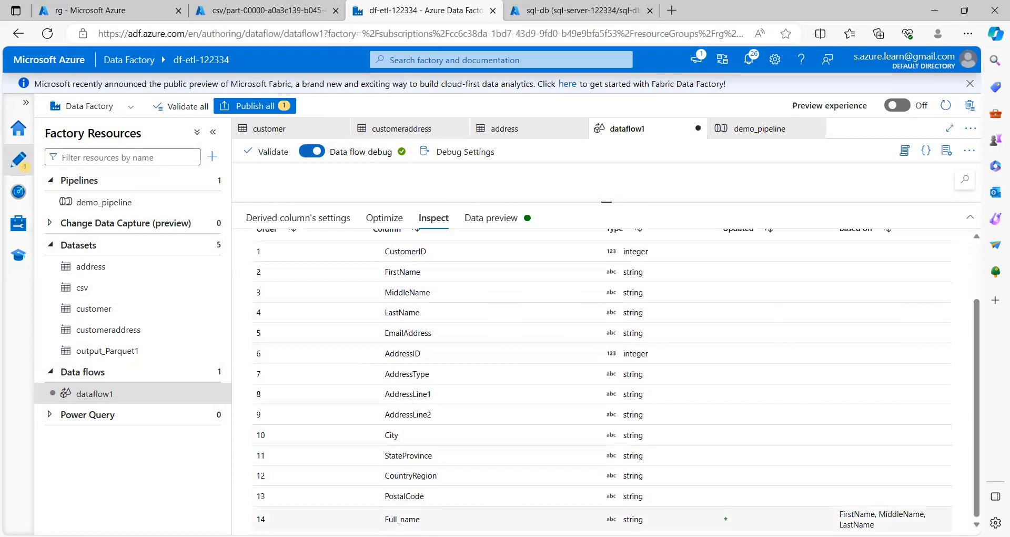
scroll(432, 505, up, 2)
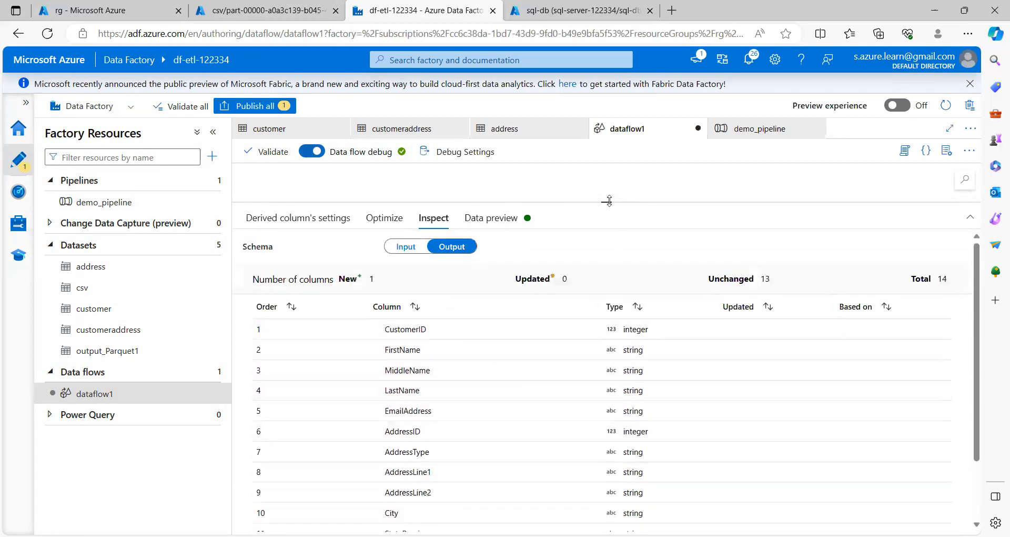
drag(608, 199, 431, 315)
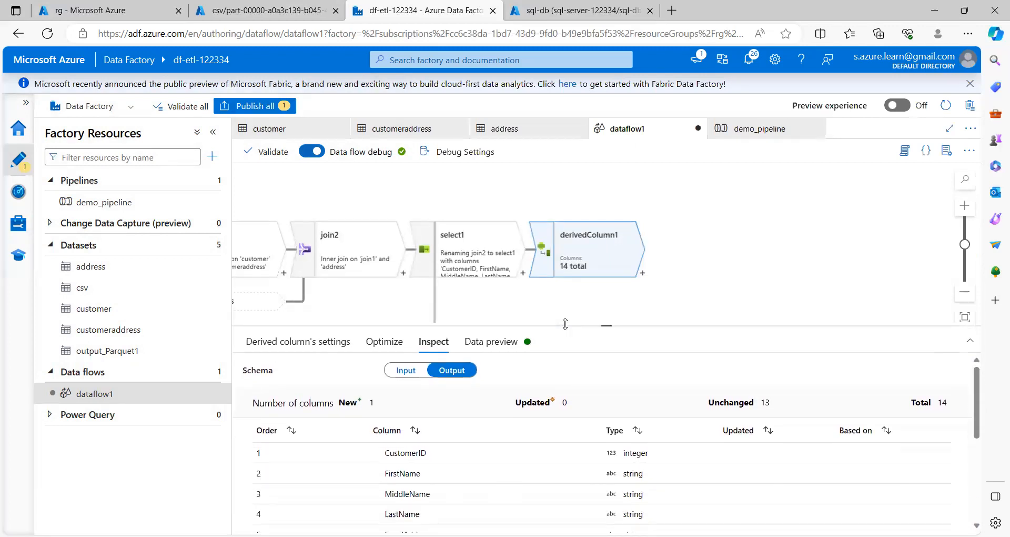
click(337, 341)
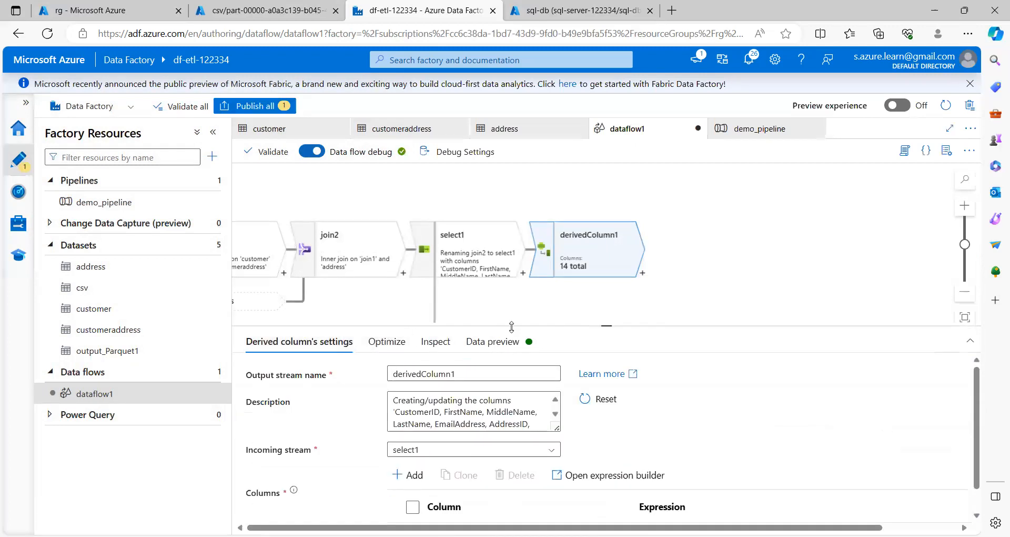
drag(511, 326, 510, 224)
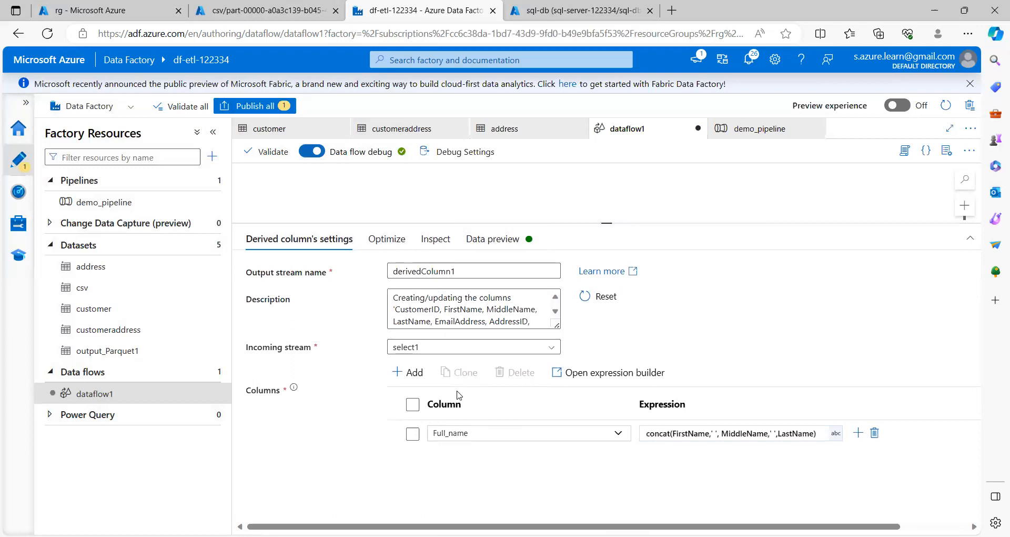
Step: Add a Select transformation after derivedColumn1 in the data flow
drag(618, 222, 587, 410)
click(643, 273)
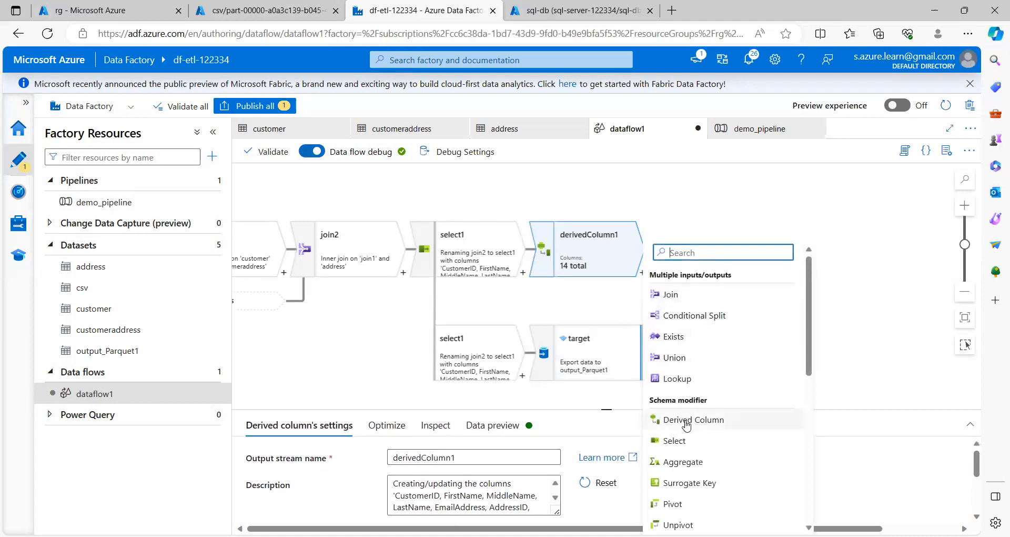
click(684, 441)
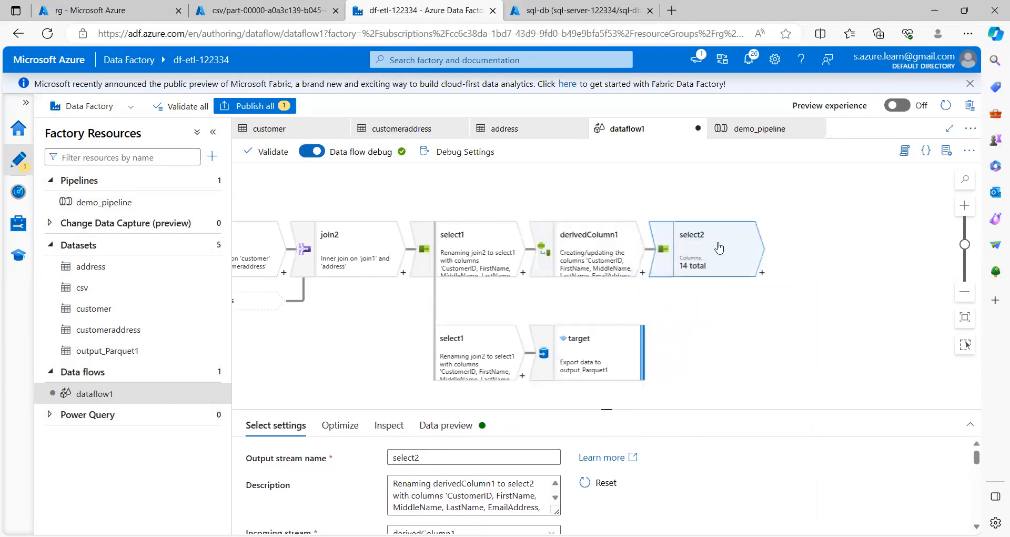
Step: Remove the FirstName, MiddleName and LastName mappings from the input columns of select2
drag(387, 409, 387, 201)
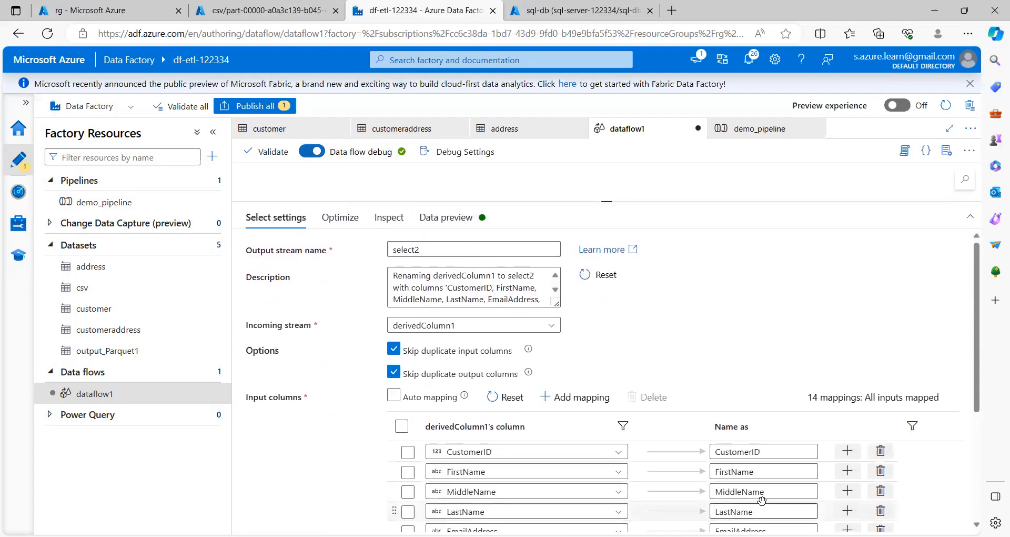
click(882, 472)
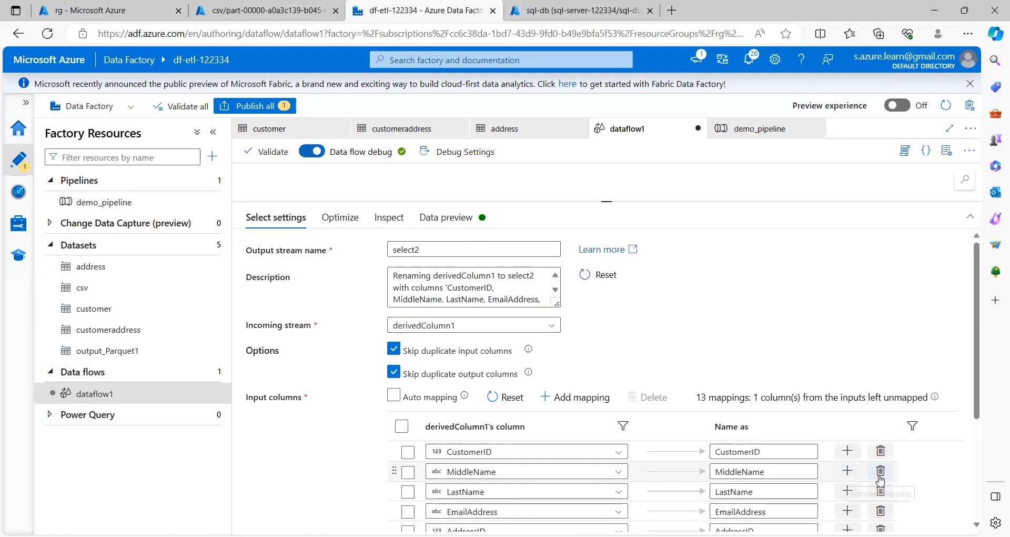
click(880, 473)
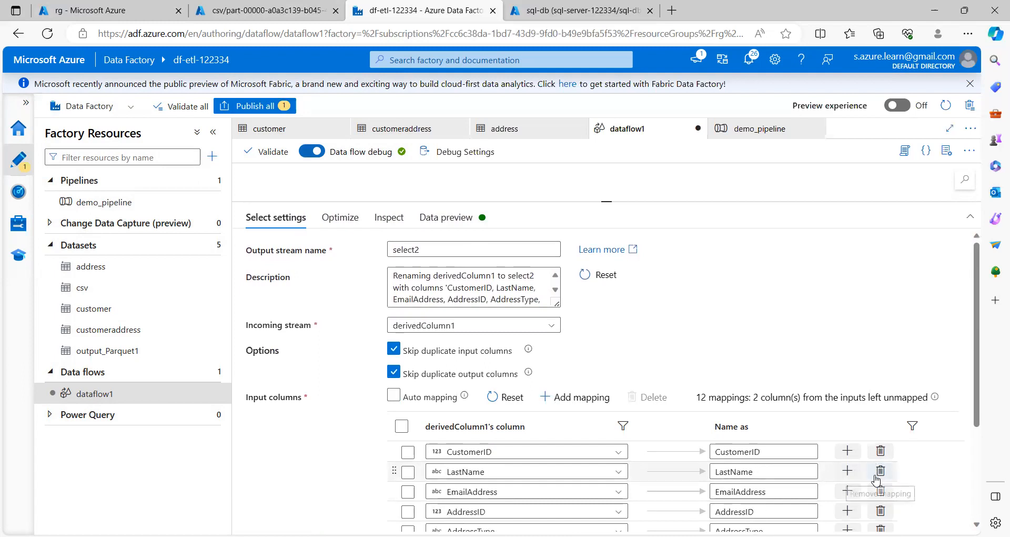
click(878, 474)
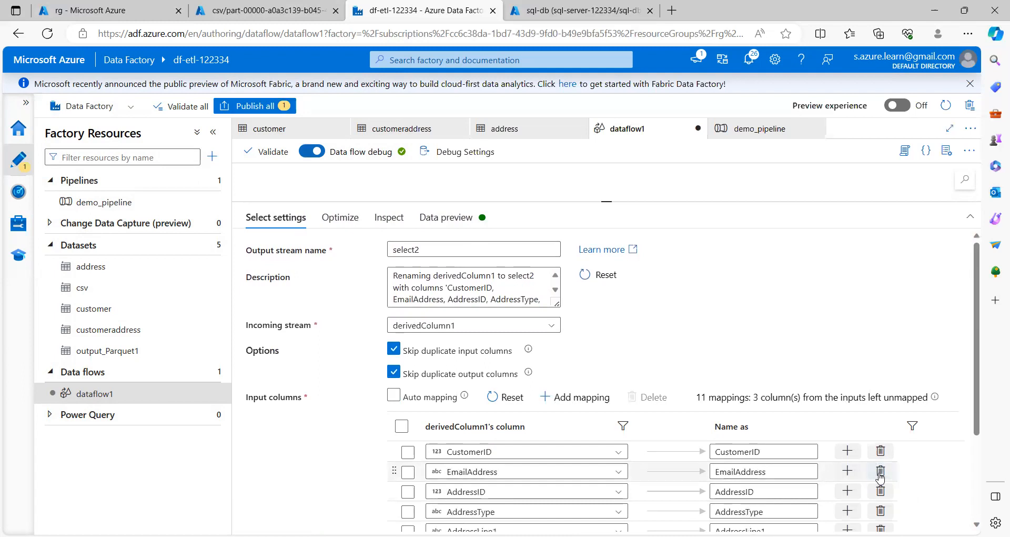
Step: Move the Full_name mapping up in the column order of select2 so it directly follows CustomerID
scroll(902, 470, down, 3)
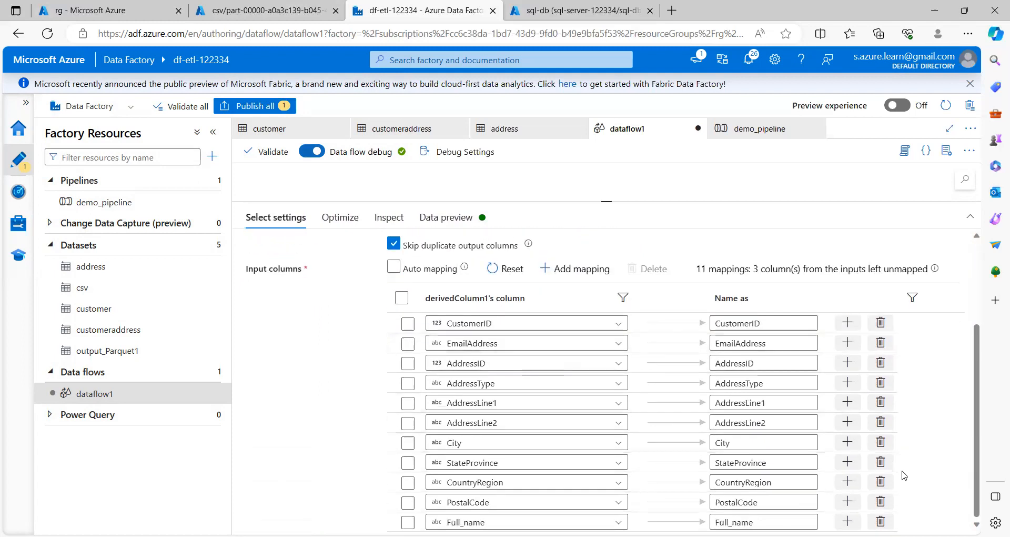
click(408, 522)
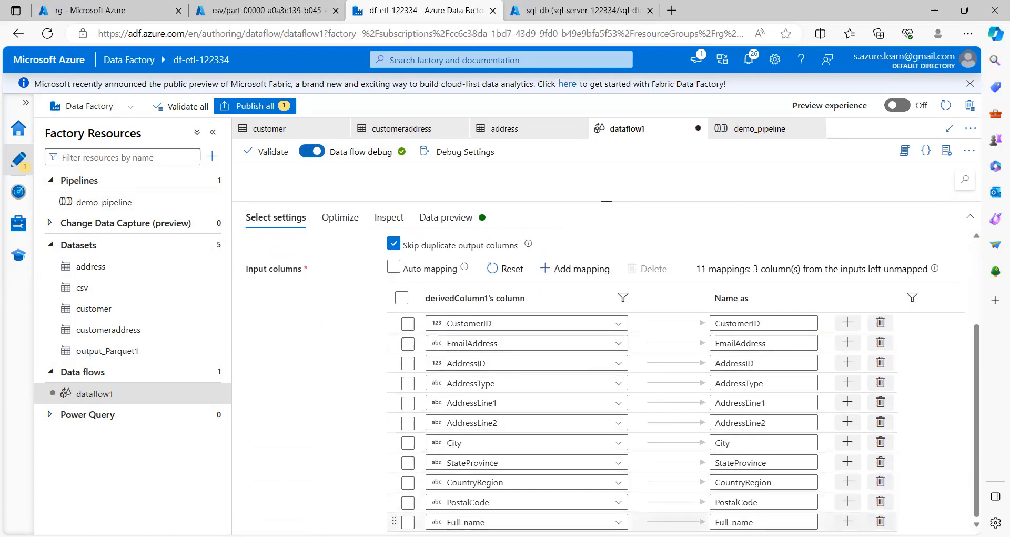
drag(393, 520, 399, 341)
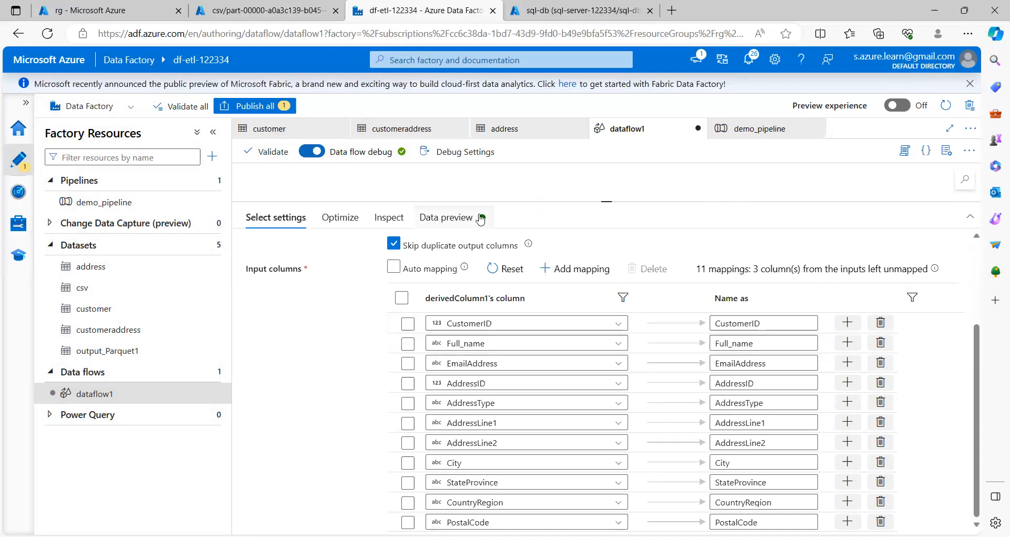
Step: Load the data preview of select2 to check its output columns
click(450, 222)
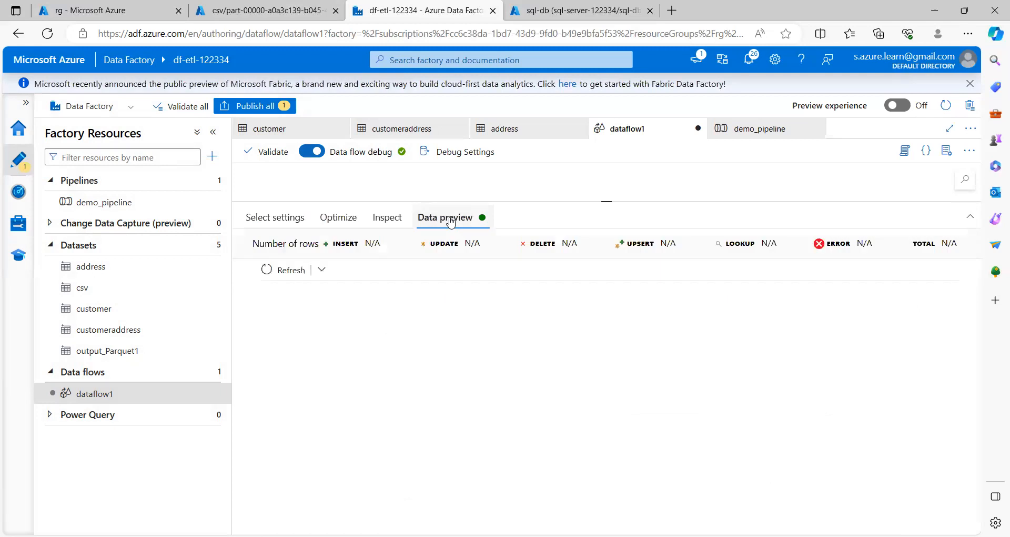
click(288, 273)
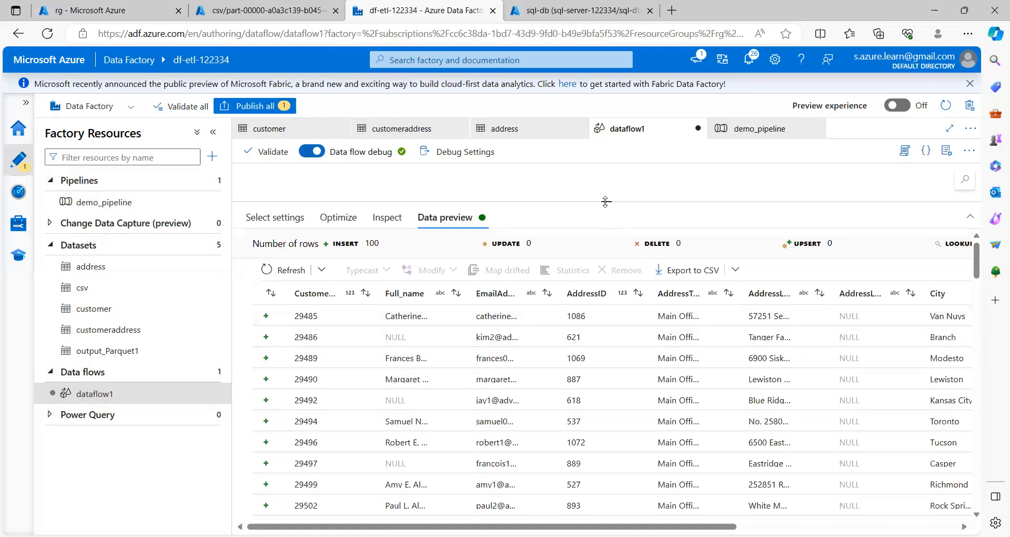
drag(608, 202, 577, 363)
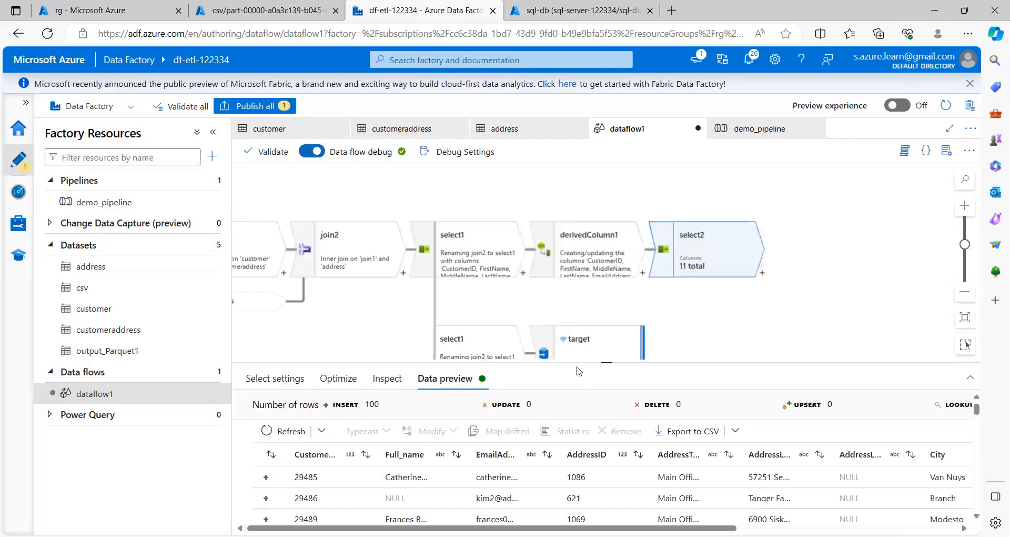